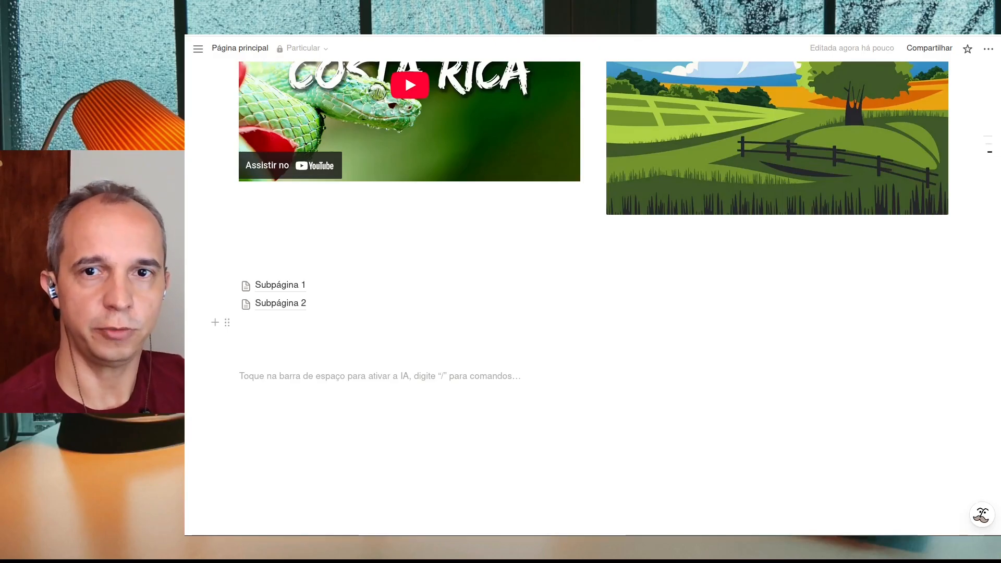
# Insert an inline database on the empty line below Subpágina 1 and Subpágina 2
pyautogui.press('BackSpace')
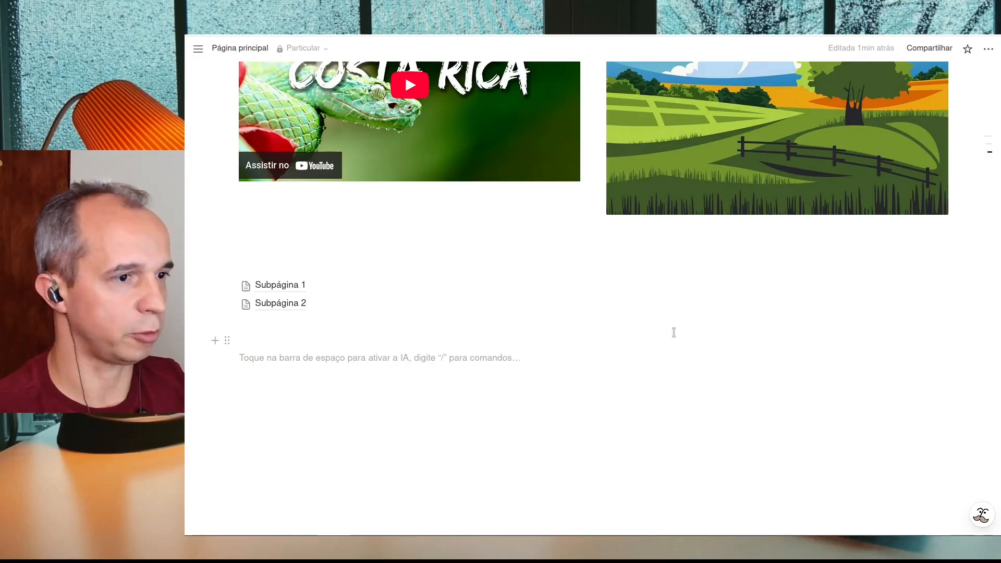
pyautogui.write('/bas')
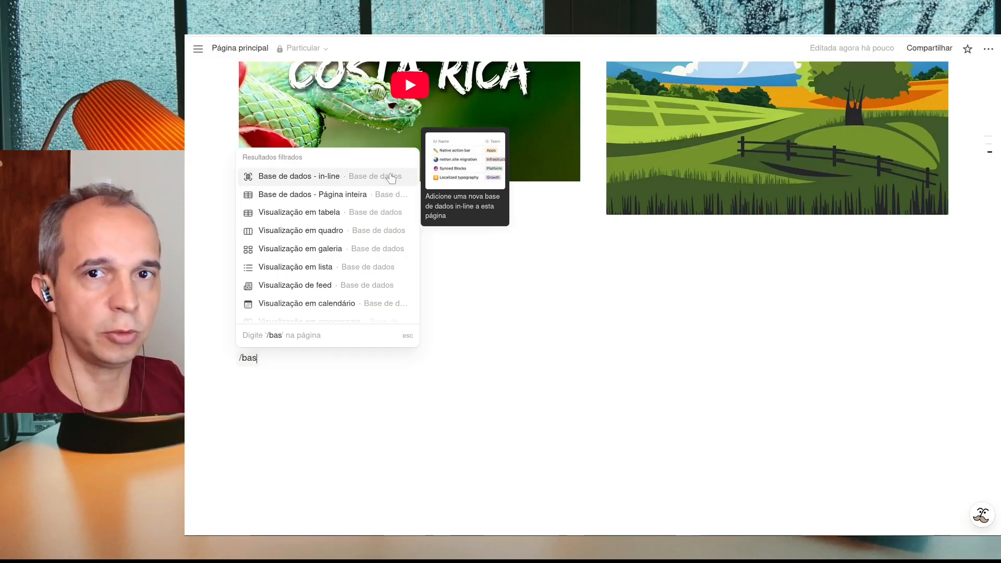
pyautogui.click(391, 178)
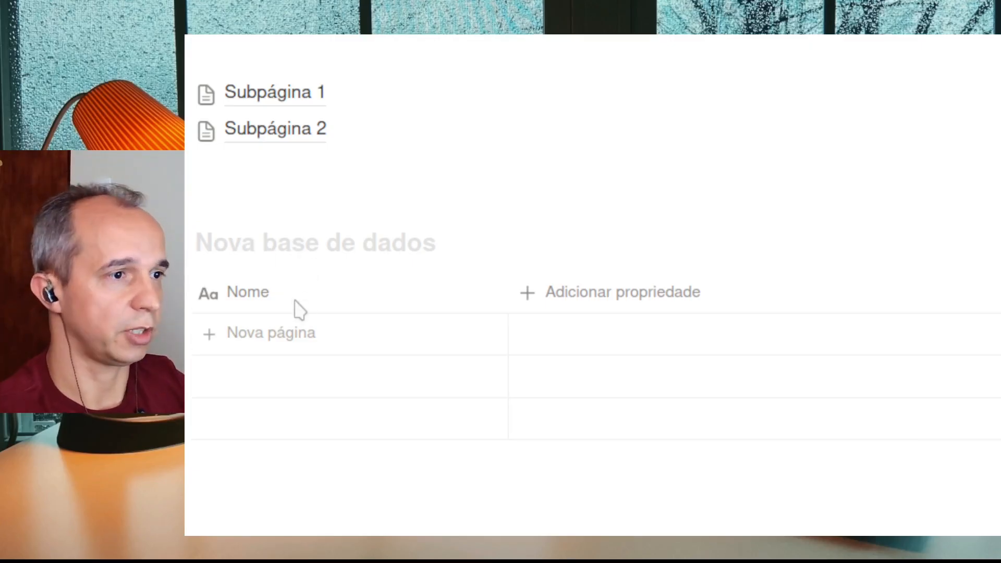
# Examine the suggested data source templates Controle de tarefas, Projetos and Central de documentos, leaving the new database empty
pyautogui.click(831, 259)
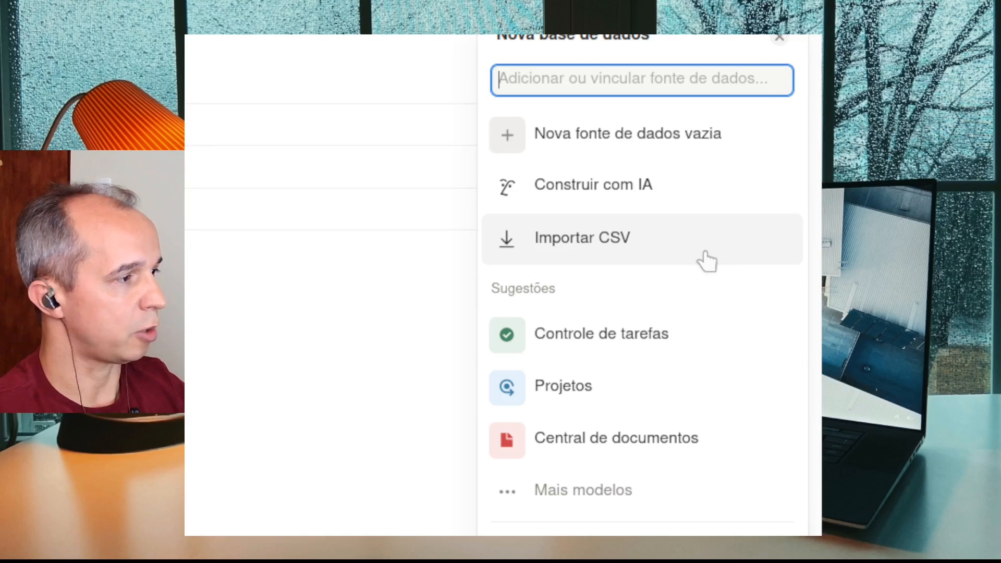
pyautogui.moveTo(685, 340)
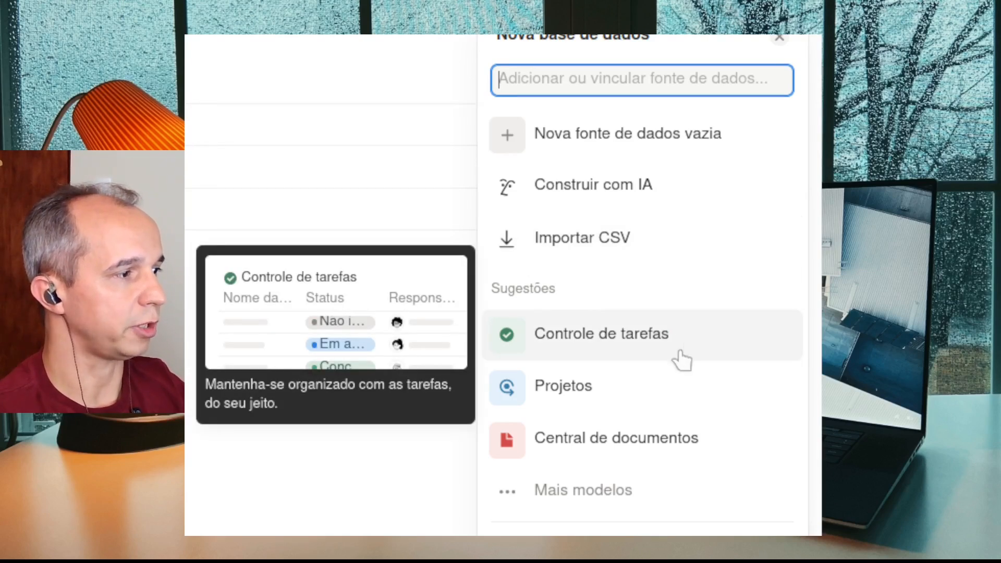
pyautogui.moveTo(656, 389)
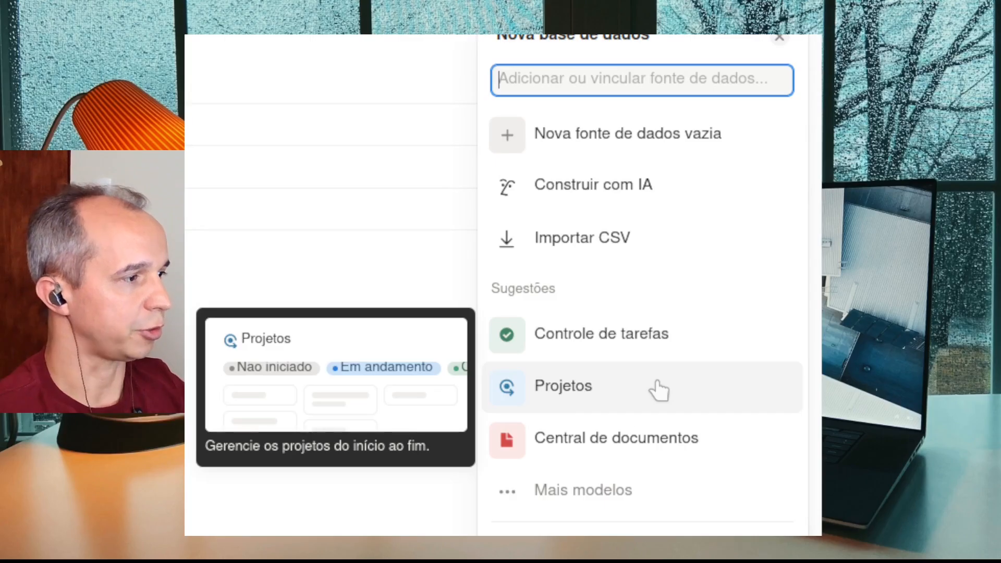
pyautogui.moveTo(624, 446)
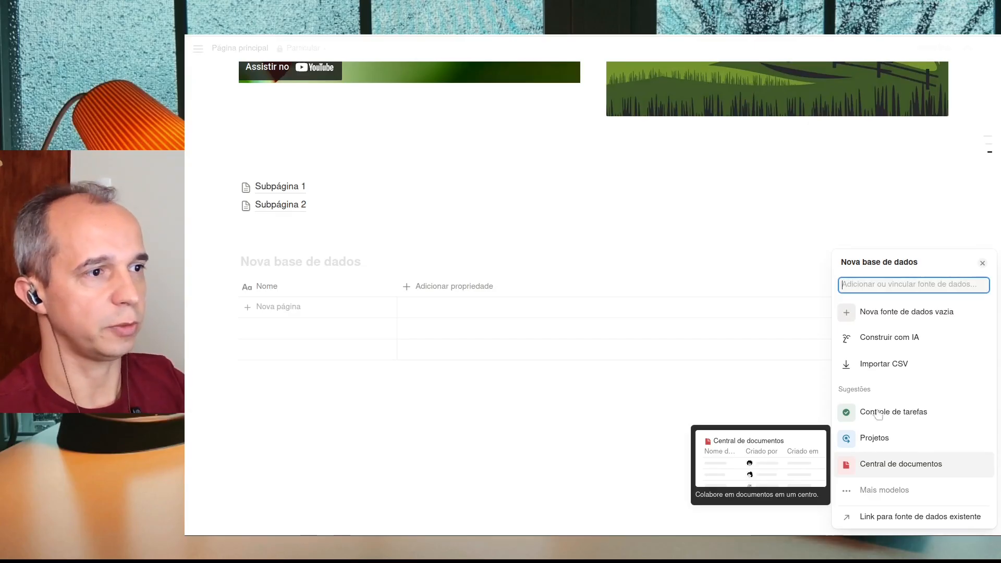
pyautogui.click(392, 380)
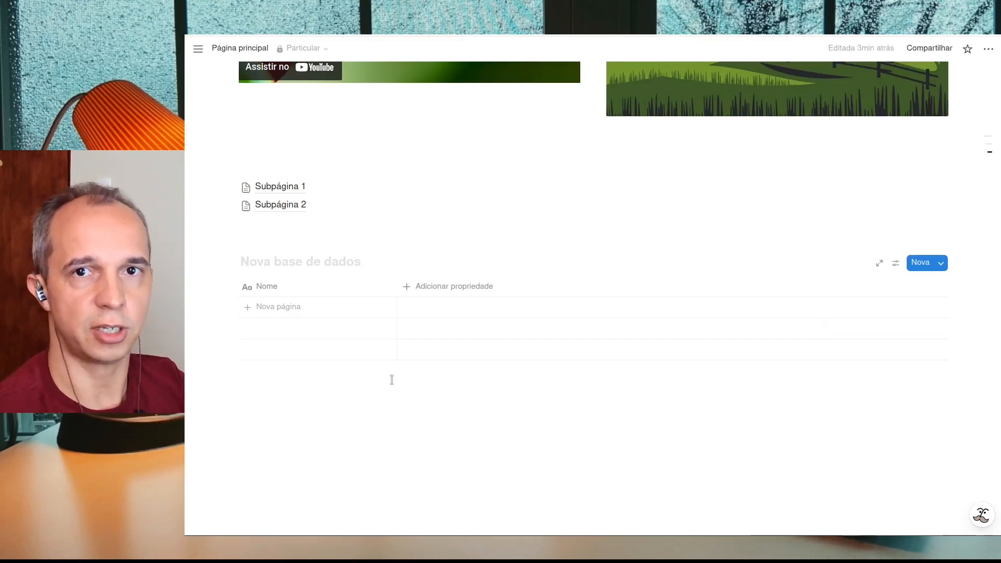
pyautogui.click(392, 379)
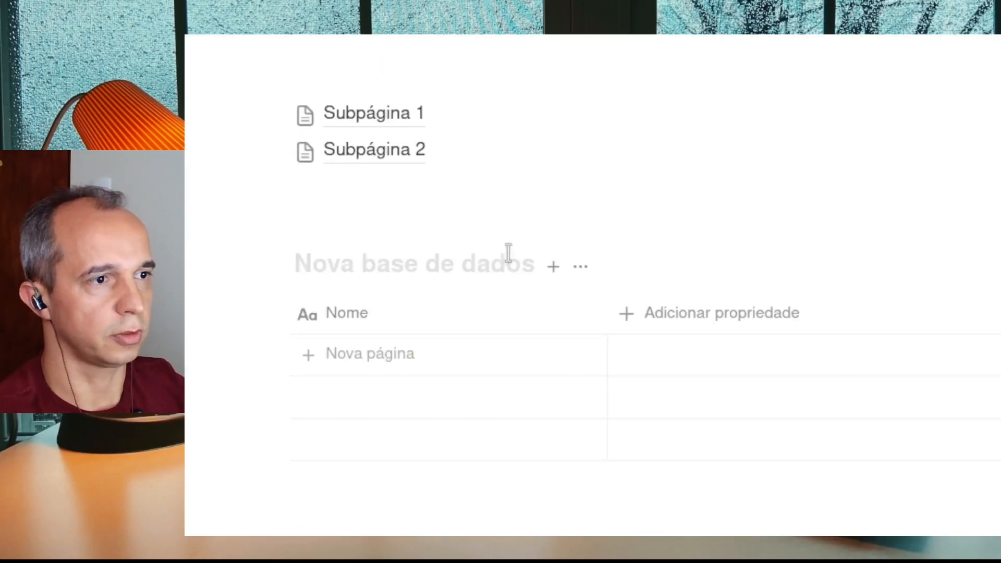
# Title the new database Base Geral and add a first record named Registro 1
pyautogui.click(365, 276)
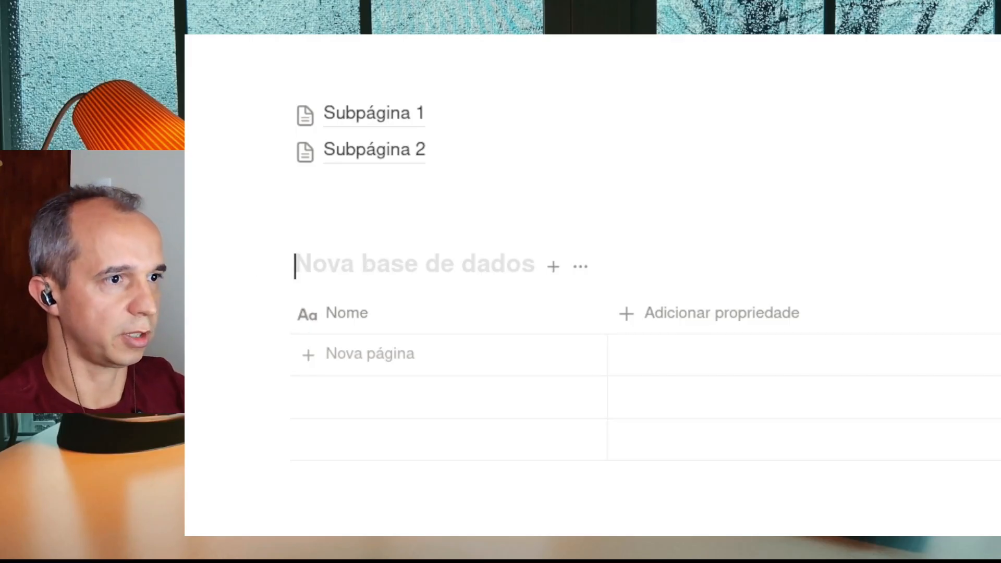
pyautogui.write('Base Geral')
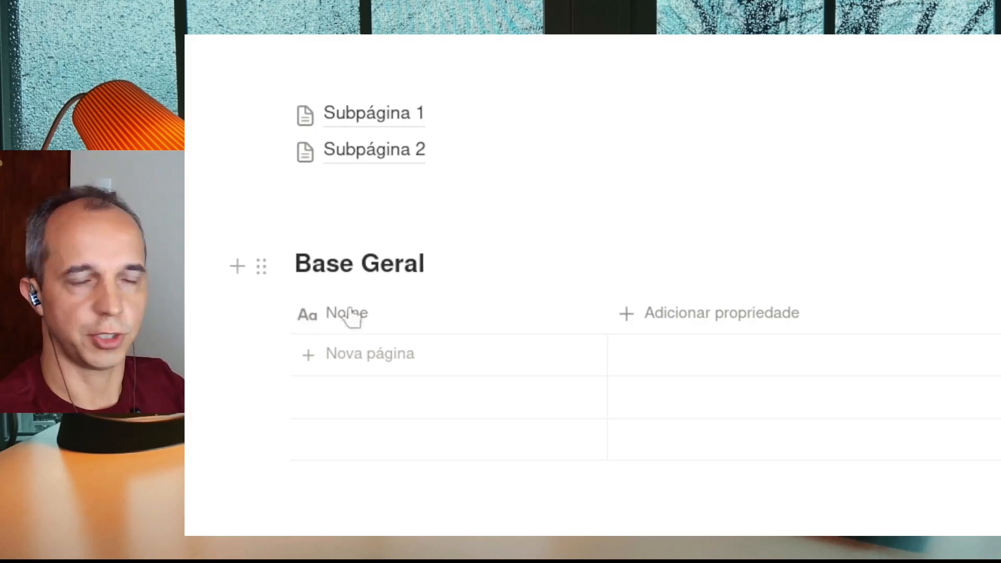
pyautogui.click(379, 361)
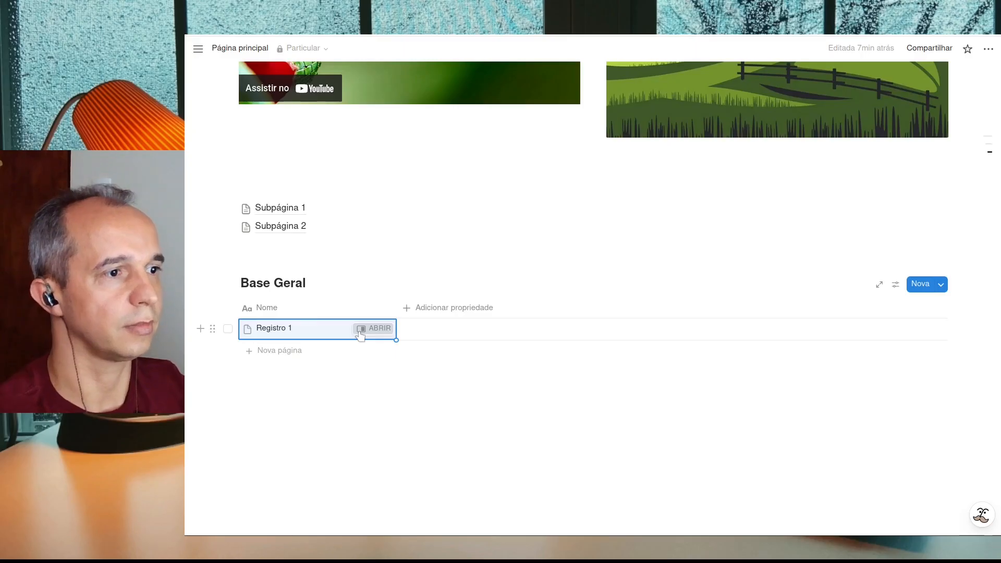
# Try renaming the record to Registro 1234 from its own page, and close that page
pyautogui.click(373, 328)
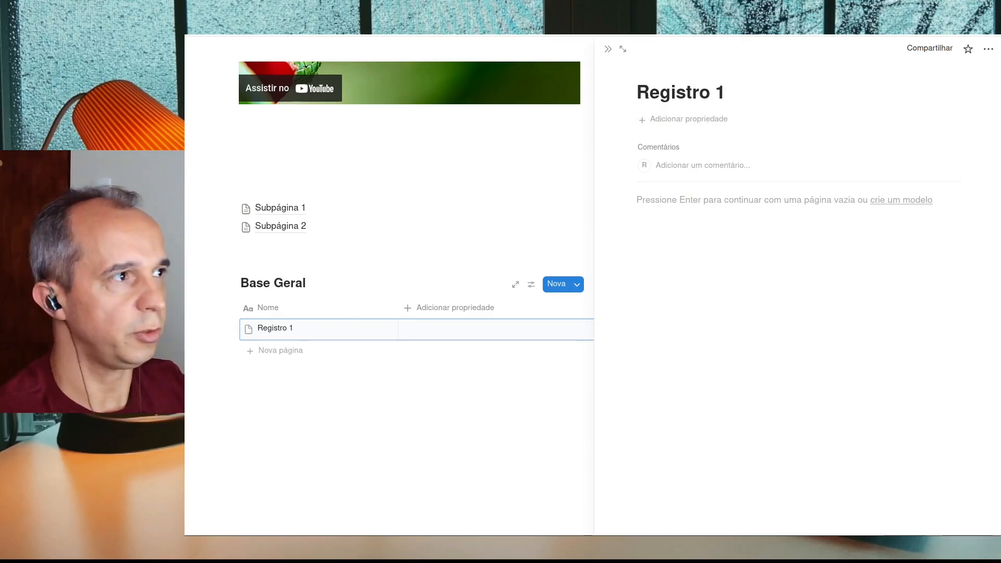
pyautogui.write('234')
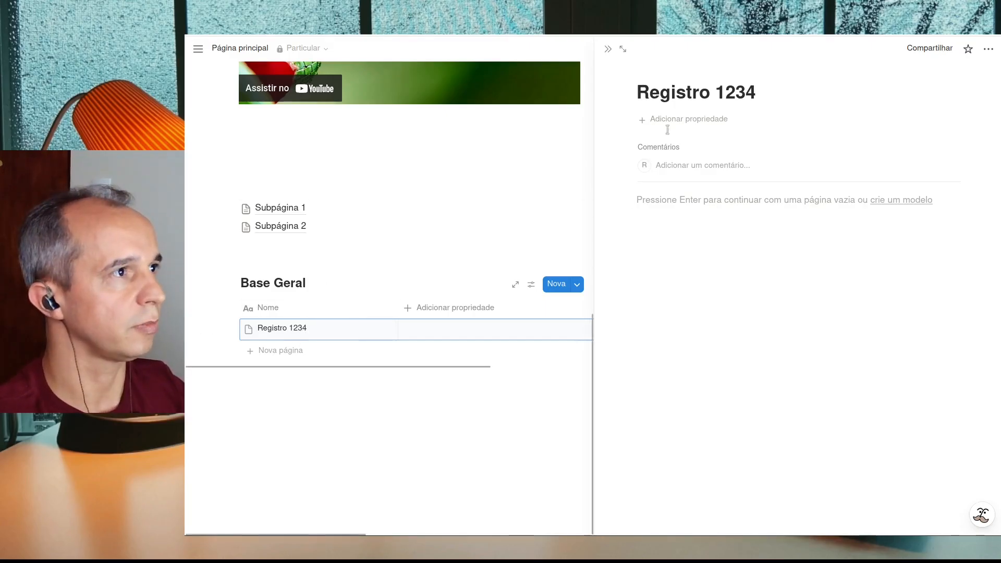
pyautogui.click(608, 49)
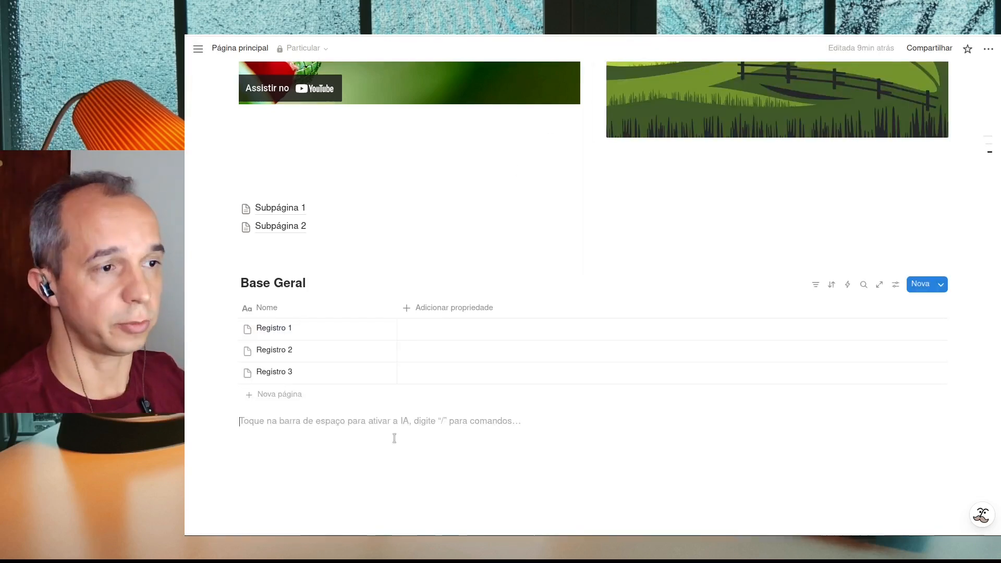
# Add a date-type property named Data to the Base Geral table
pyautogui.moveTo(375, 330)
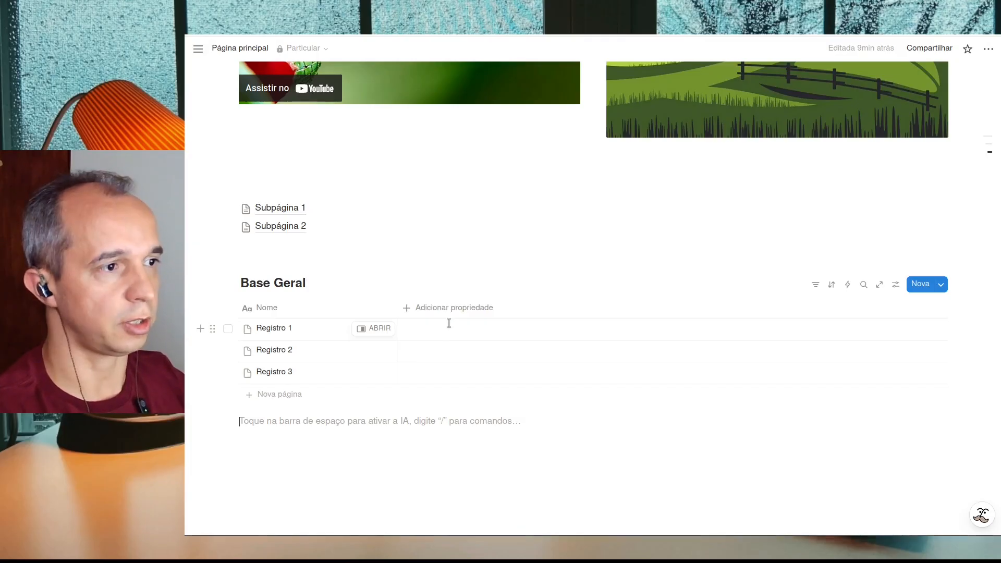
pyautogui.click(422, 318)
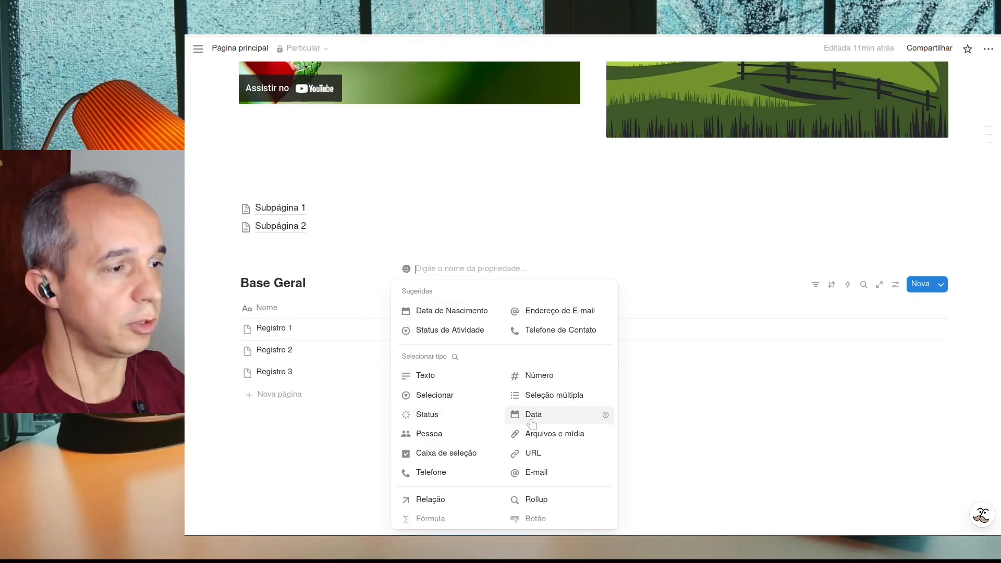
pyautogui.scroll(-2, 532, 423)
pyautogui.scroll(2, 553, 420)
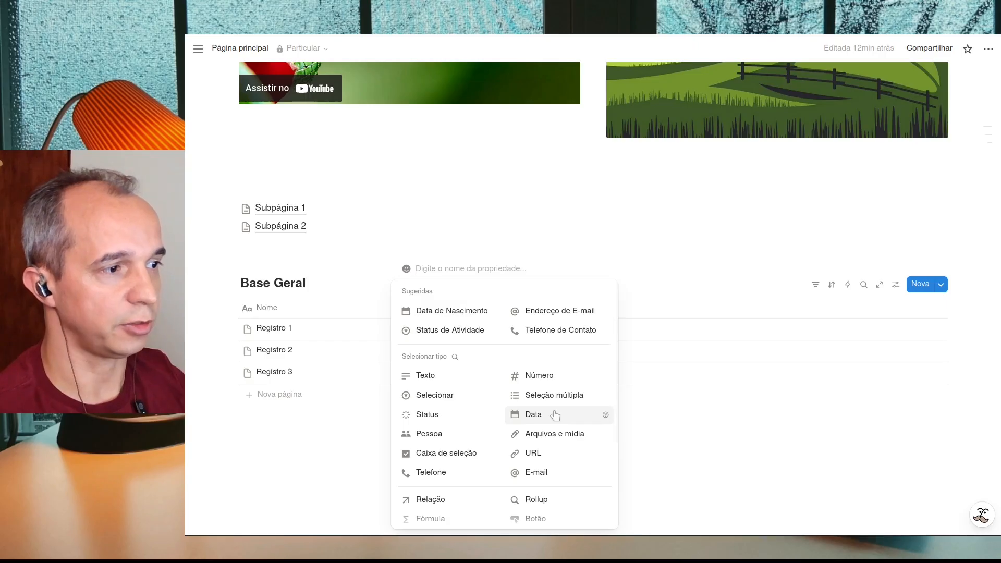
pyautogui.click(555, 415)
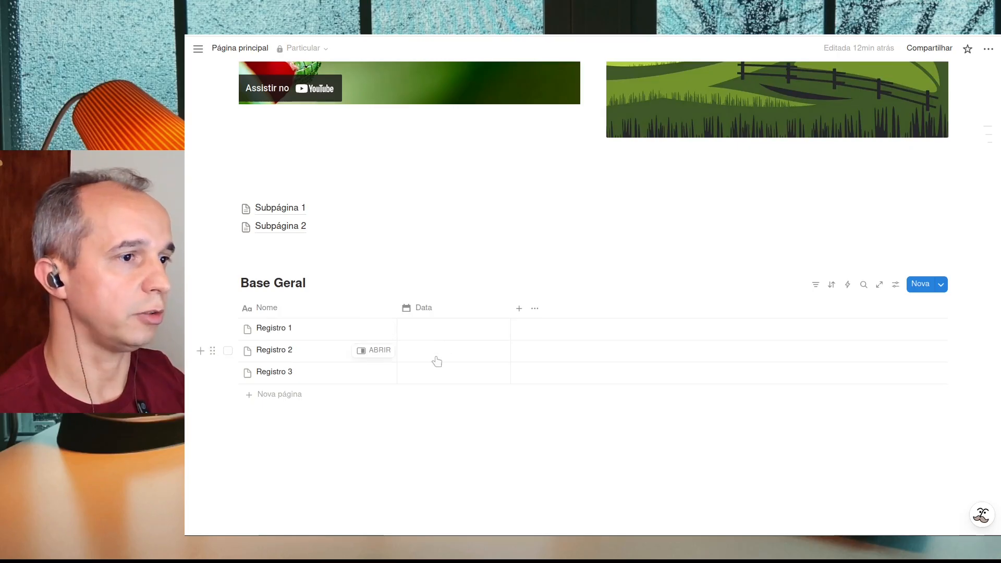
# Fill the Data column with 25/10/2025 for Registro 1, 27/10/2025 for Registro 2 and 31/10/2025 for Registro 3
pyautogui.click(448, 335)
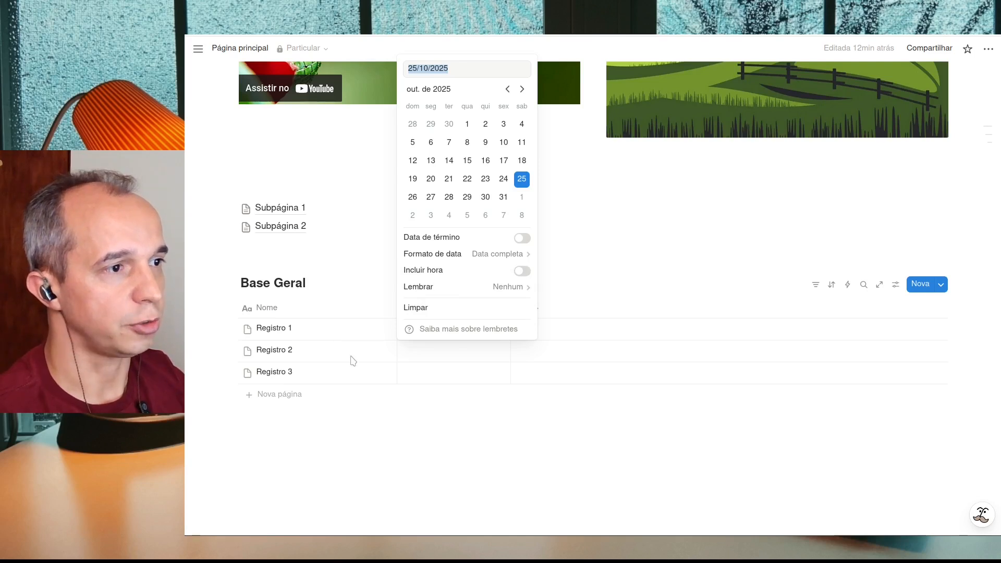
pyautogui.press('Escape')
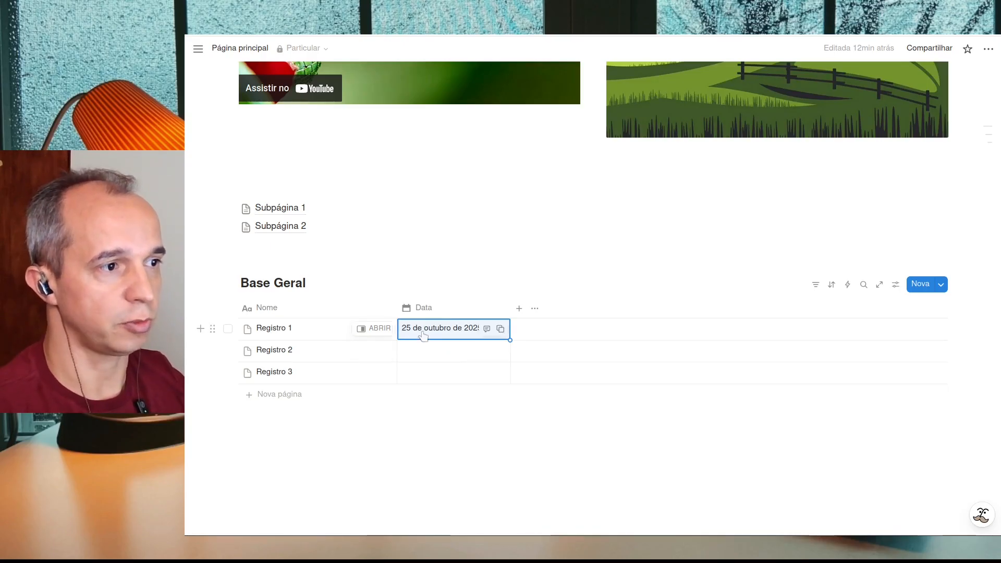
pyautogui.click(438, 351)
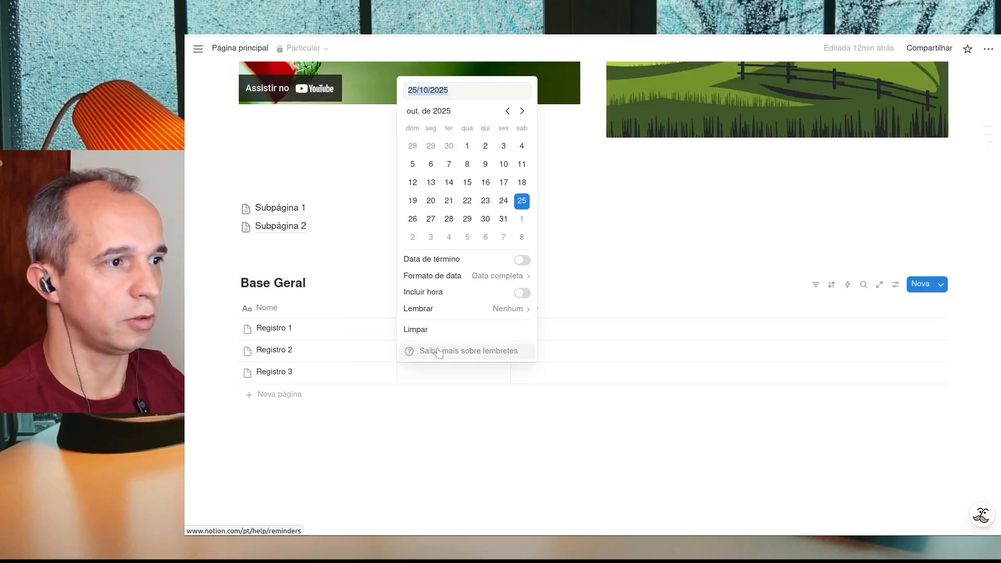
pyautogui.click(431, 220)
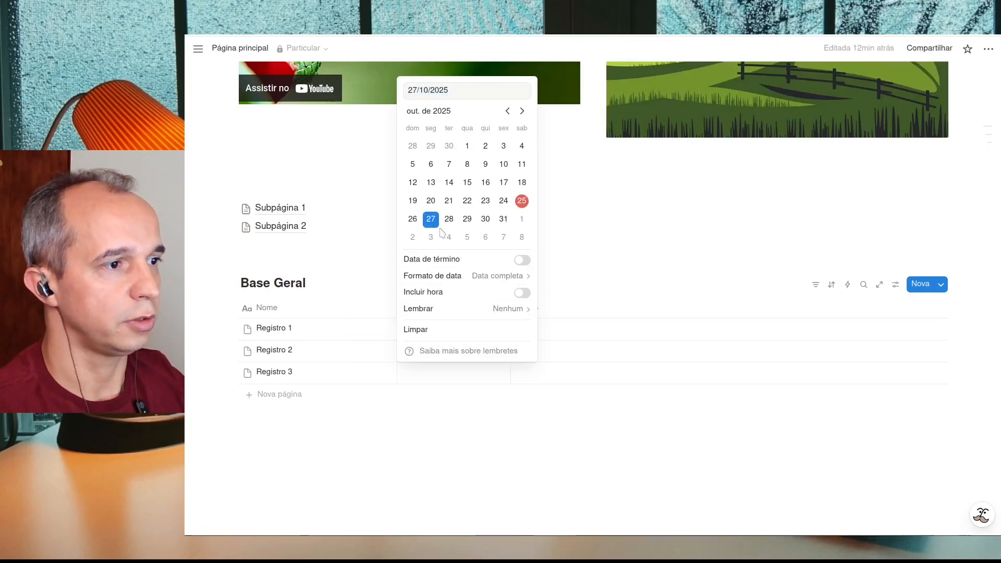
pyautogui.click(501, 427)
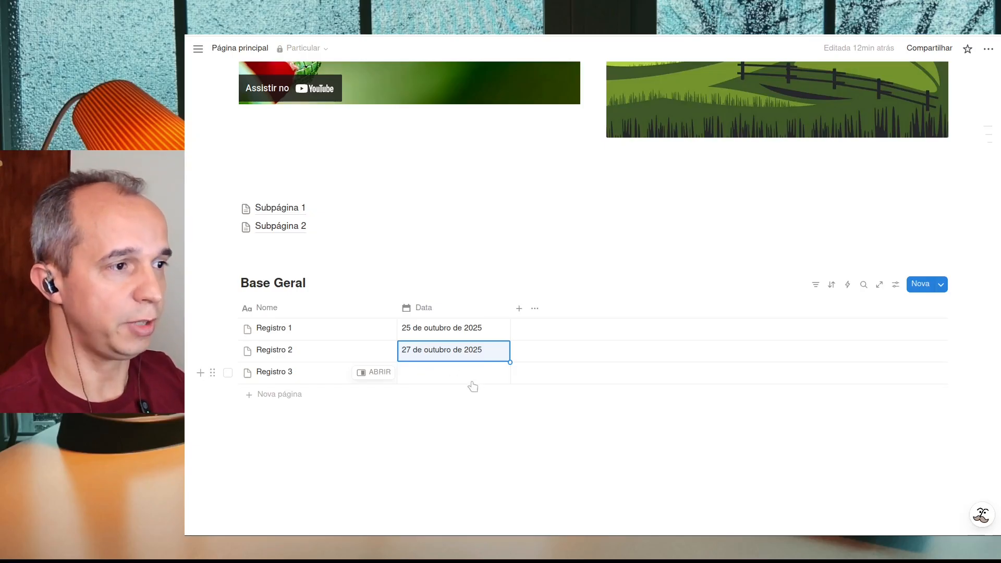
pyautogui.press('Escape')
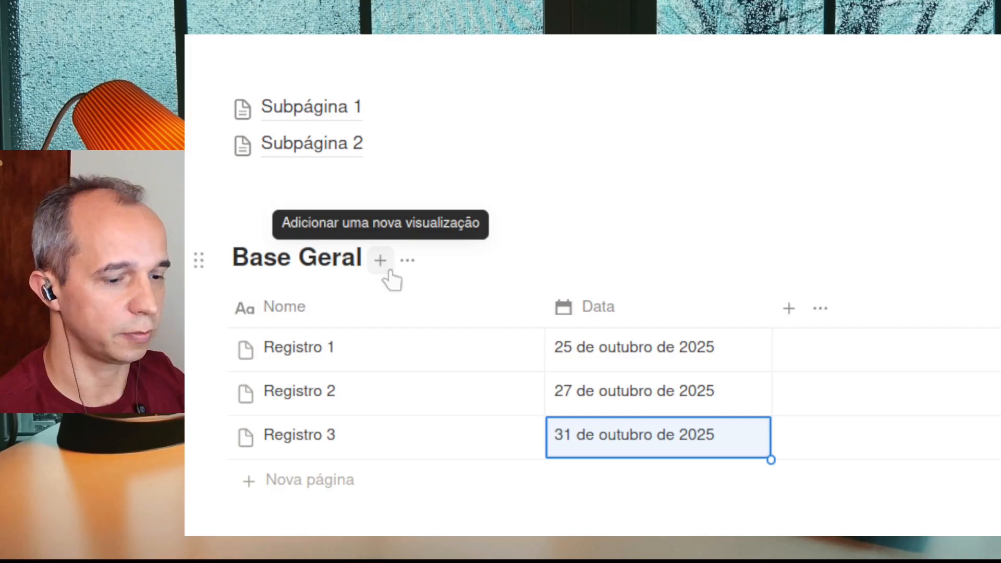
# Add a calendar view to Base Geral and name it Calendário
pyautogui.click(388, 270)
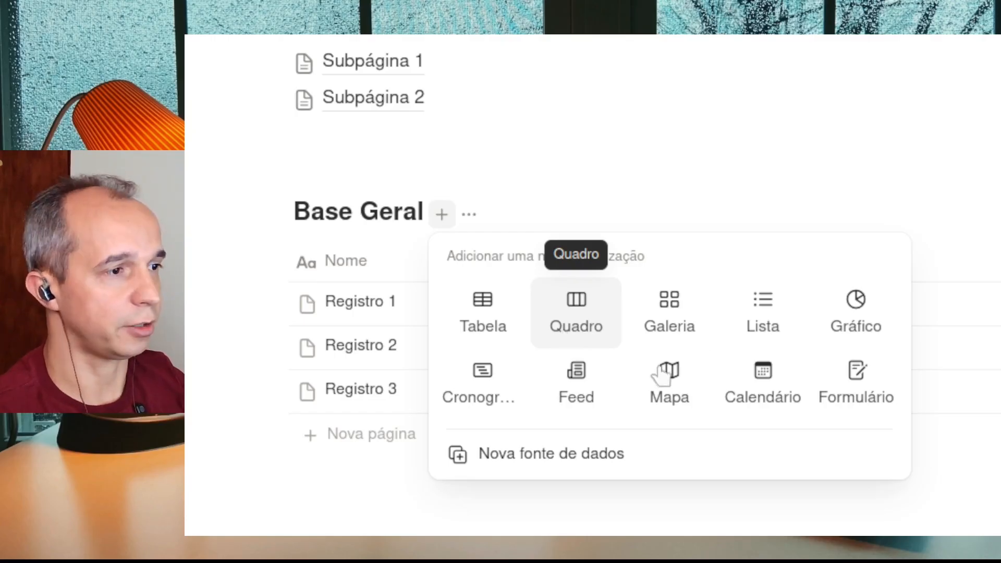
pyautogui.click(732, 404)
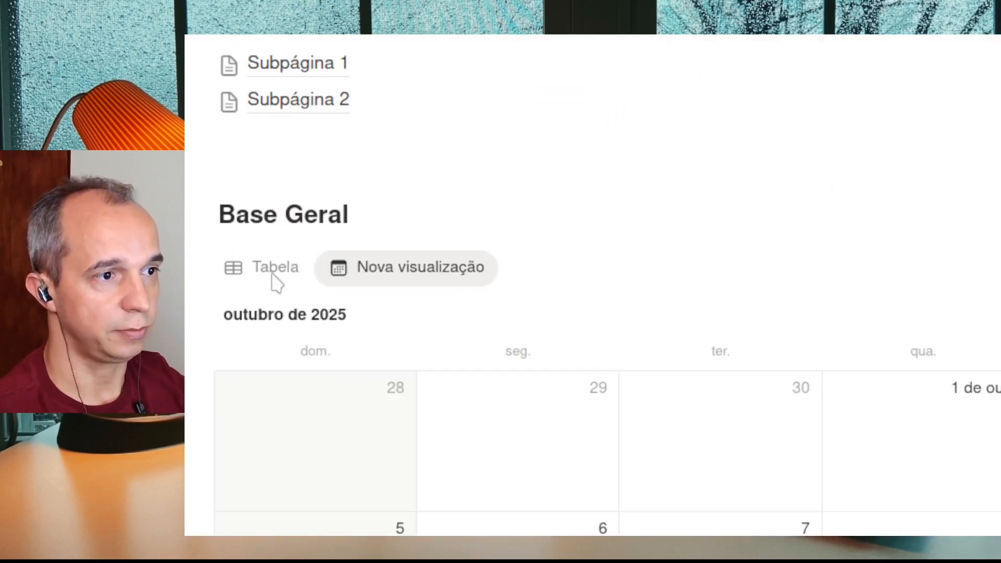
pyautogui.click(355, 280)
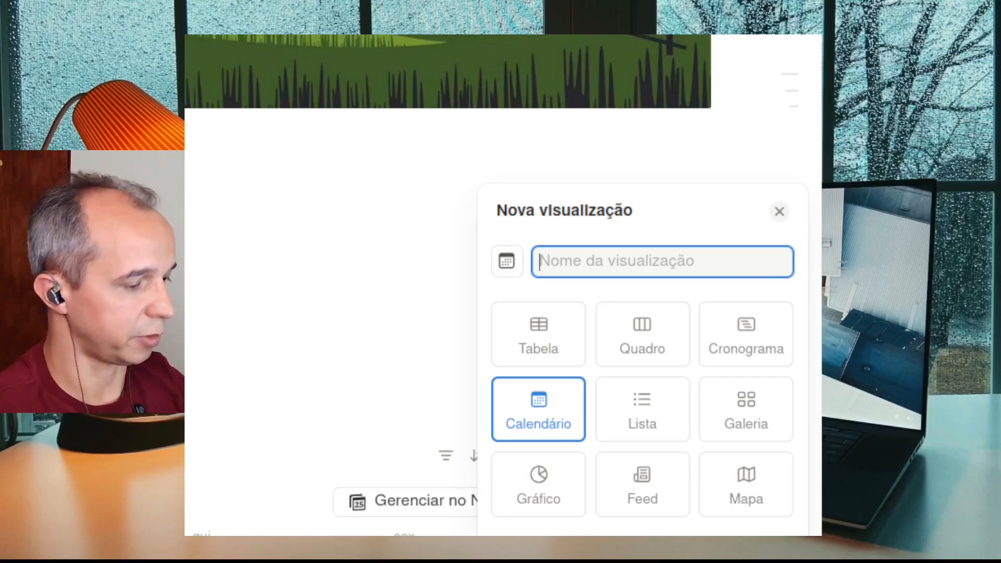
pyautogui.write('Calendário')
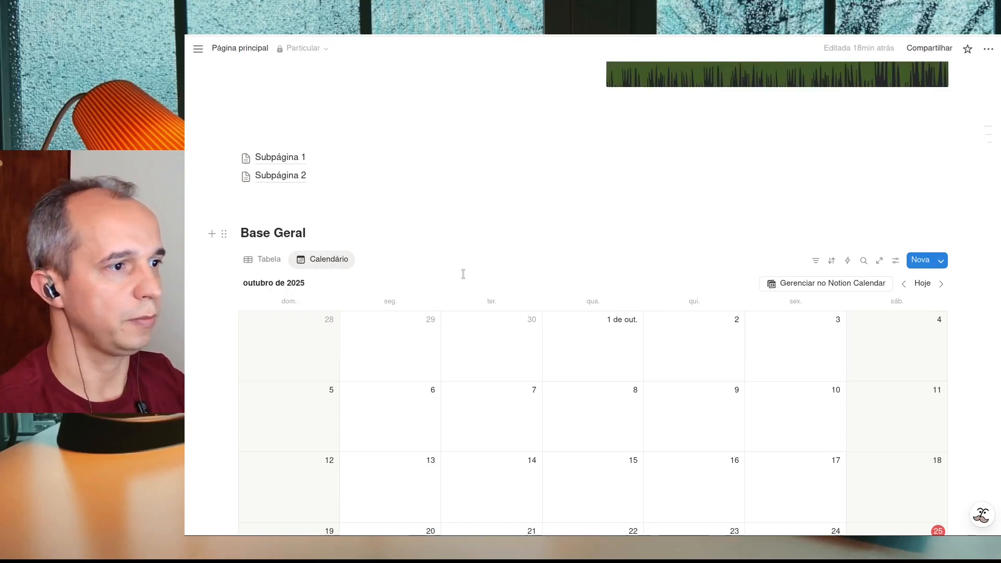
# Compare the records in the table and calendar views, and move Registro 2 to 29 October 2025 in the calendar
pyautogui.scroll(-3, 513, 276)
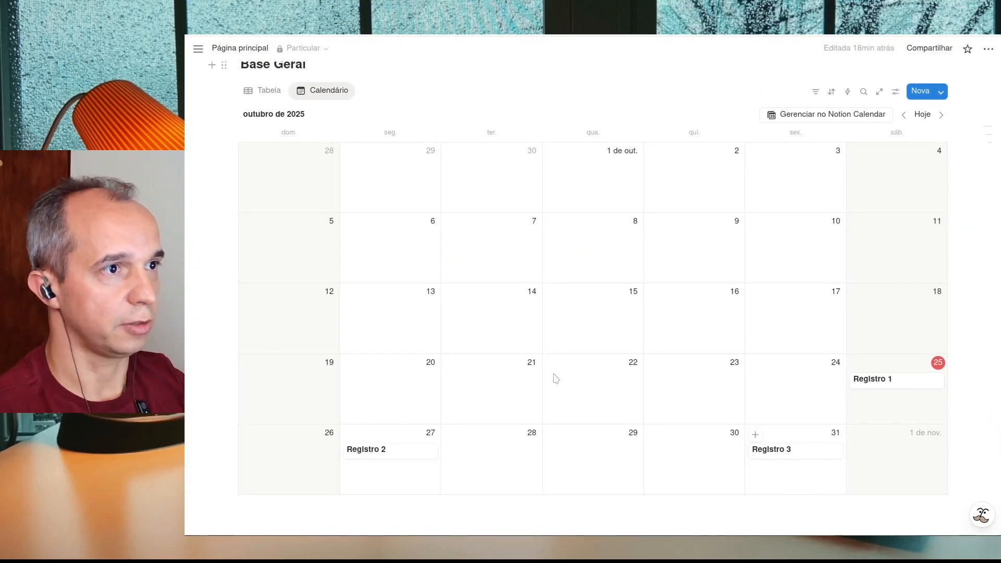
pyautogui.click(253, 93)
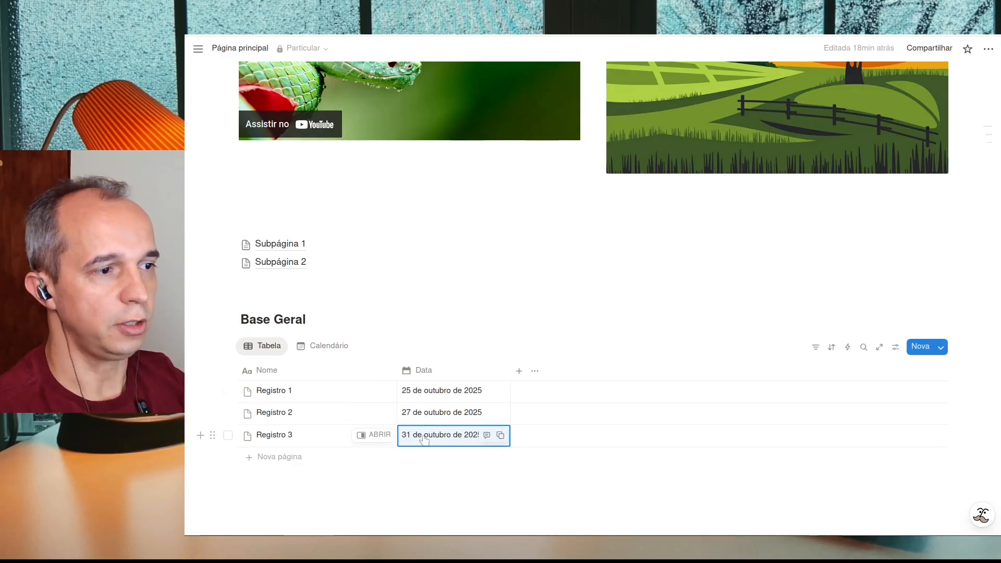
pyautogui.click(329, 345)
pyautogui.scroll(-5, 453, 291)
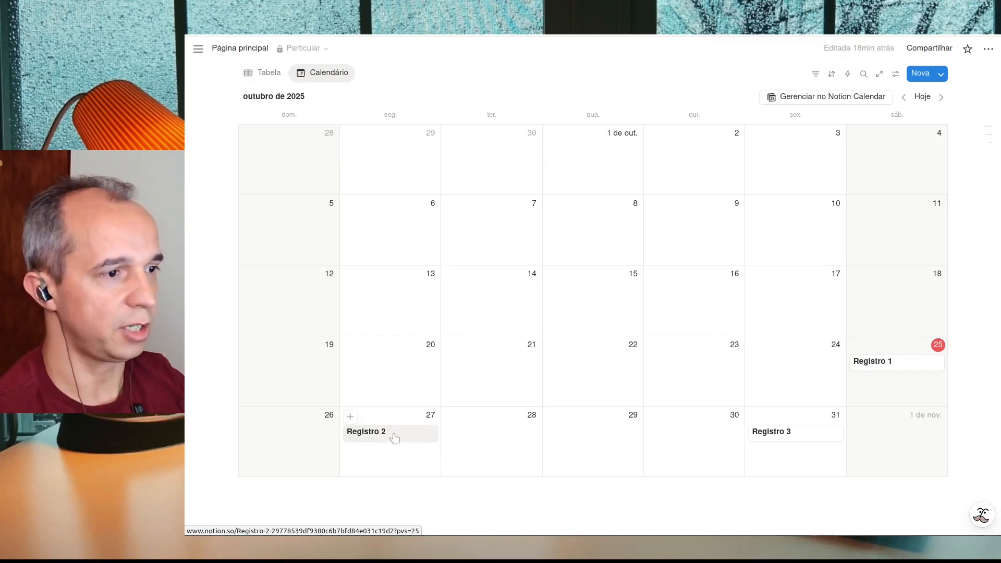
pyautogui.moveTo(395, 438); pyautogui.dragTo(595, 436)
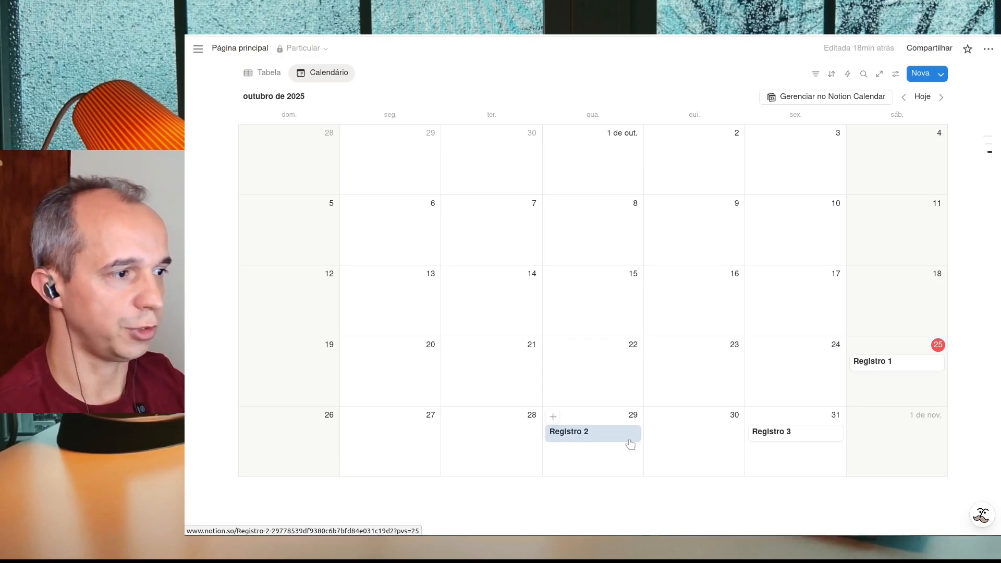
# Set the date of Registro 3 to 21/10/2025 in the table view
pyautogui.click(271, 85)
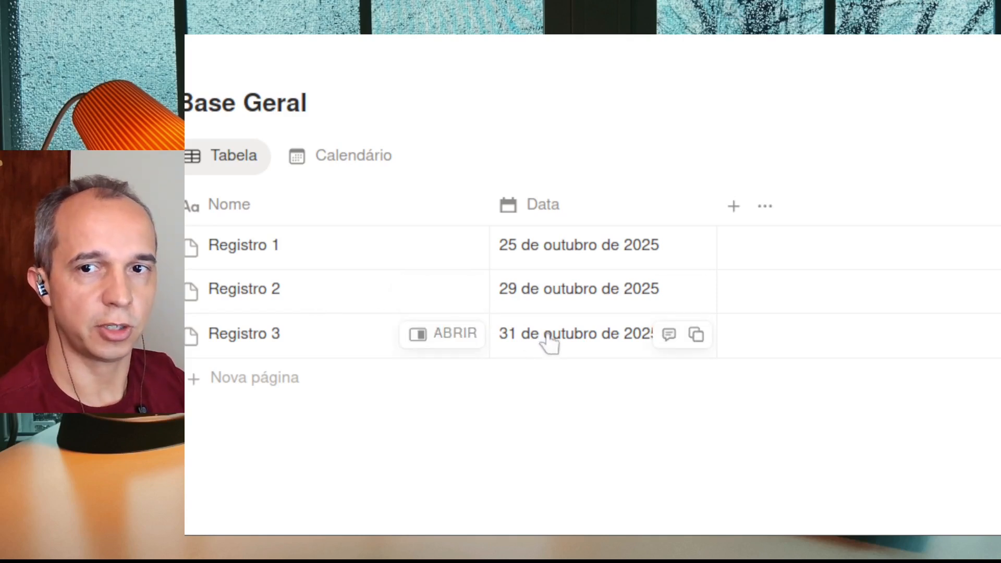
pyautogui.click(577, 340)
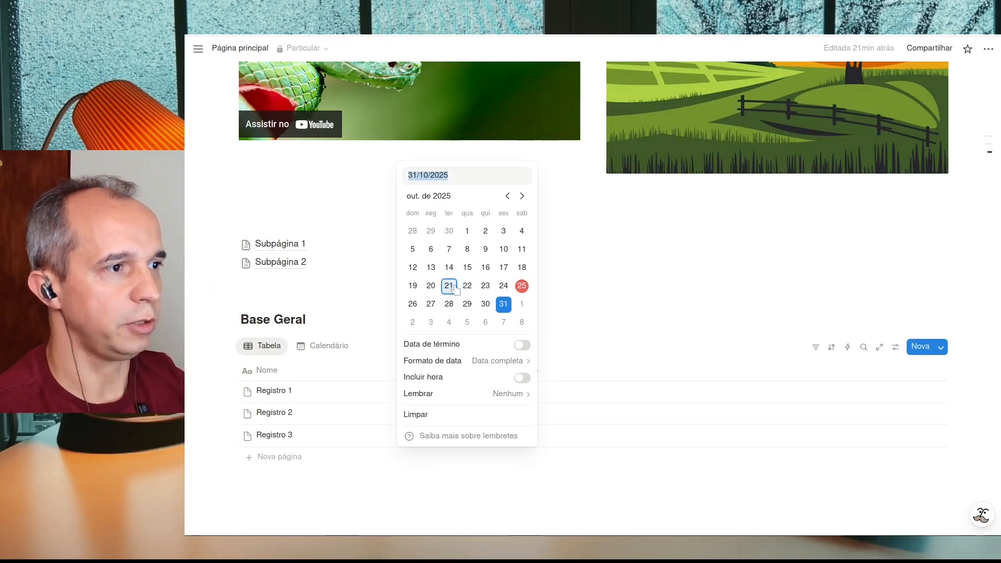
pyautogui.click(452, 288)
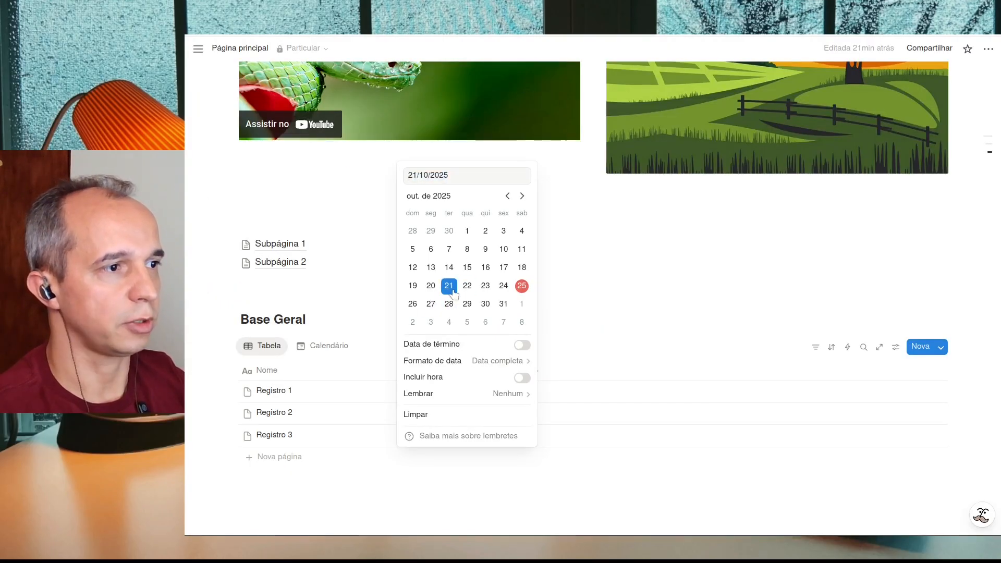
pyautogui.click(369, 302)
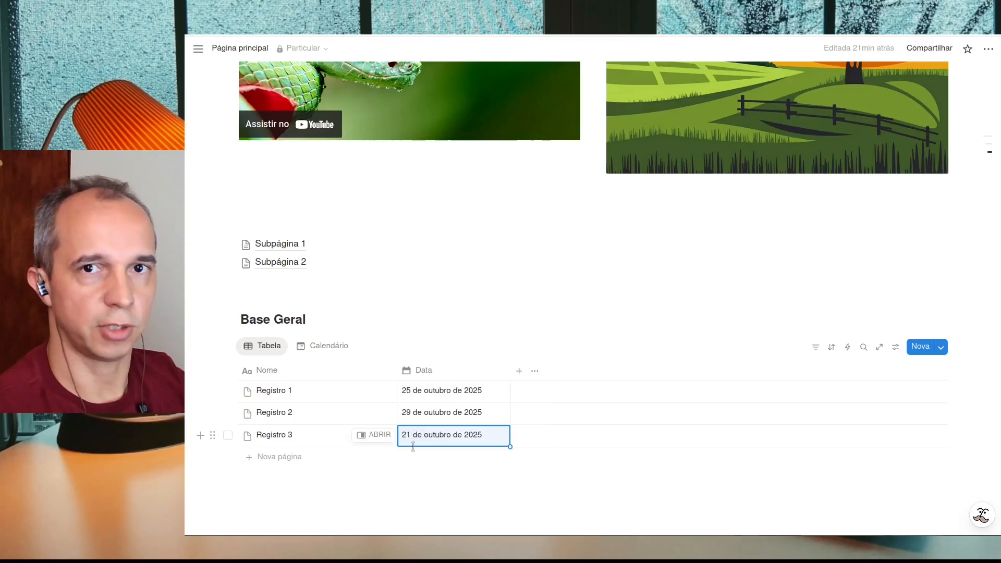
# Move Registro 1, Registro 2 and Registro 3 to 23 October 2025 in the calendar view
pyautogui.click(328, 346)
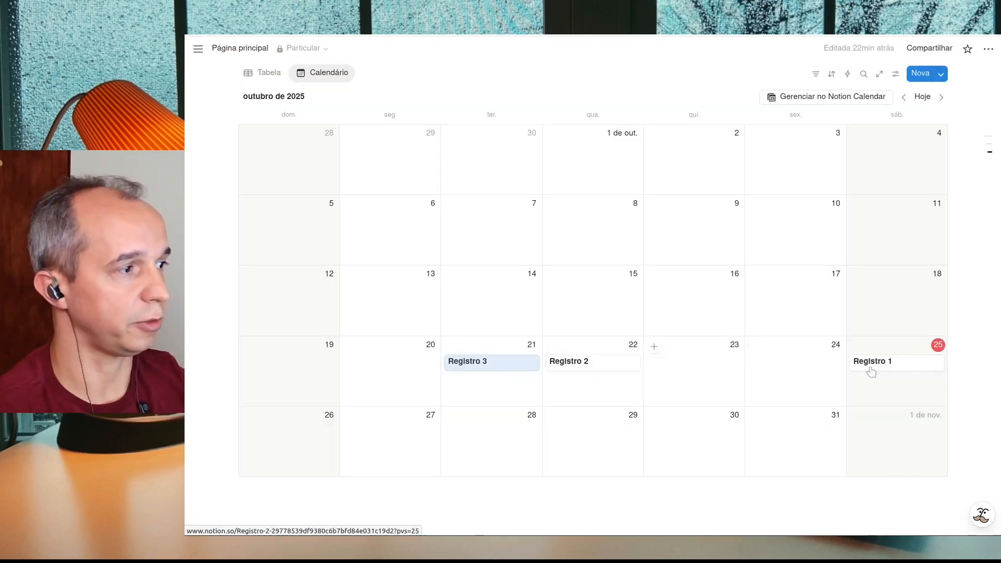
pyautogui.moveTo(864, 371); pyautogui.dragTo(648, 373)
pyautogui.moveTo(502, 363); pyautogui.dragTo(670, 354)
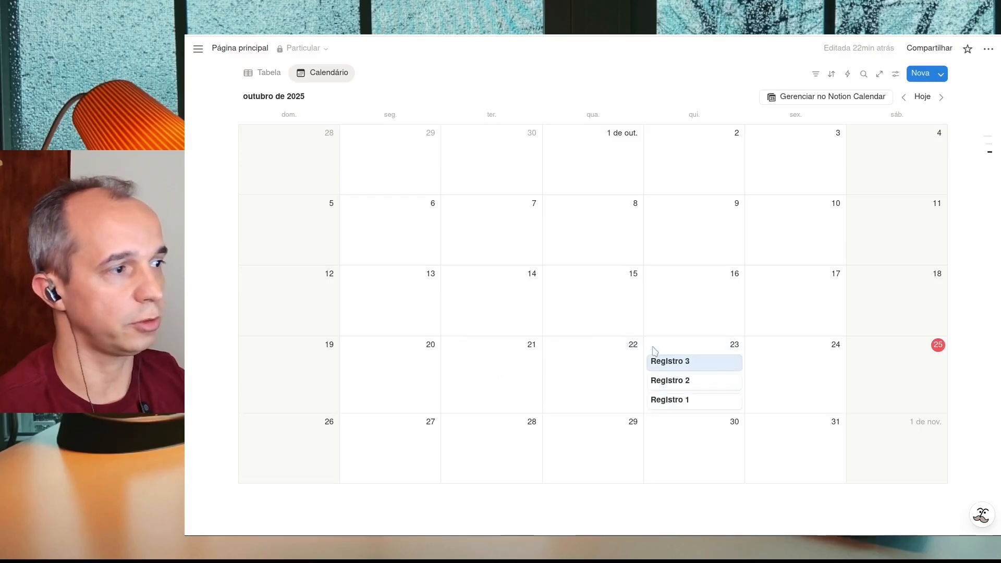